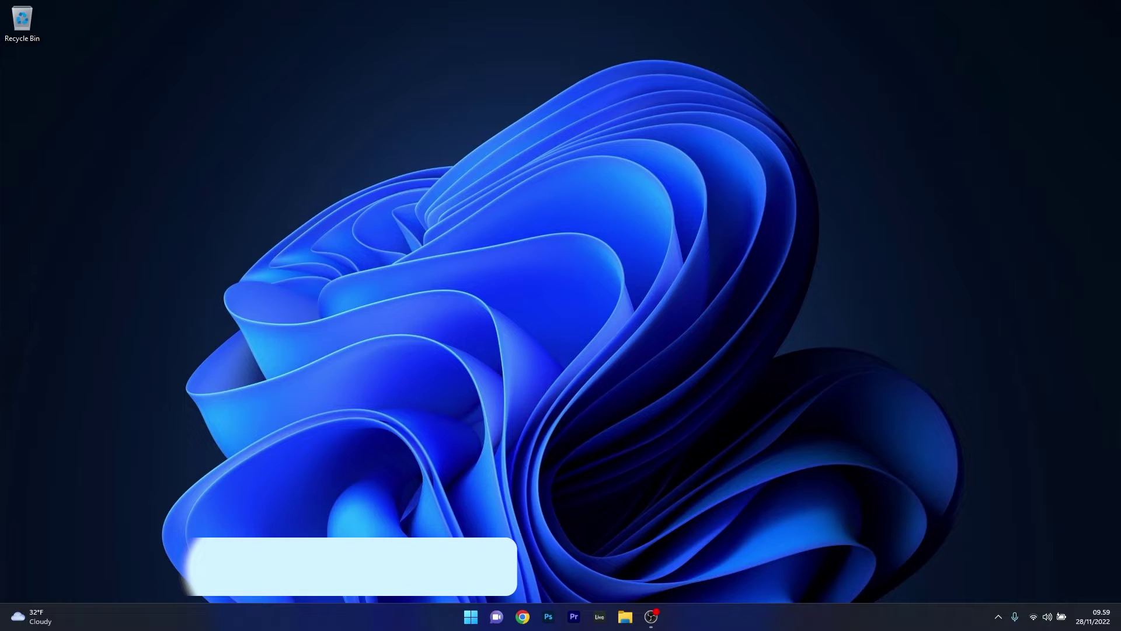
Step: Open the Microphone permissions page under Privacy & security in Windows Settings
click(471, 616)
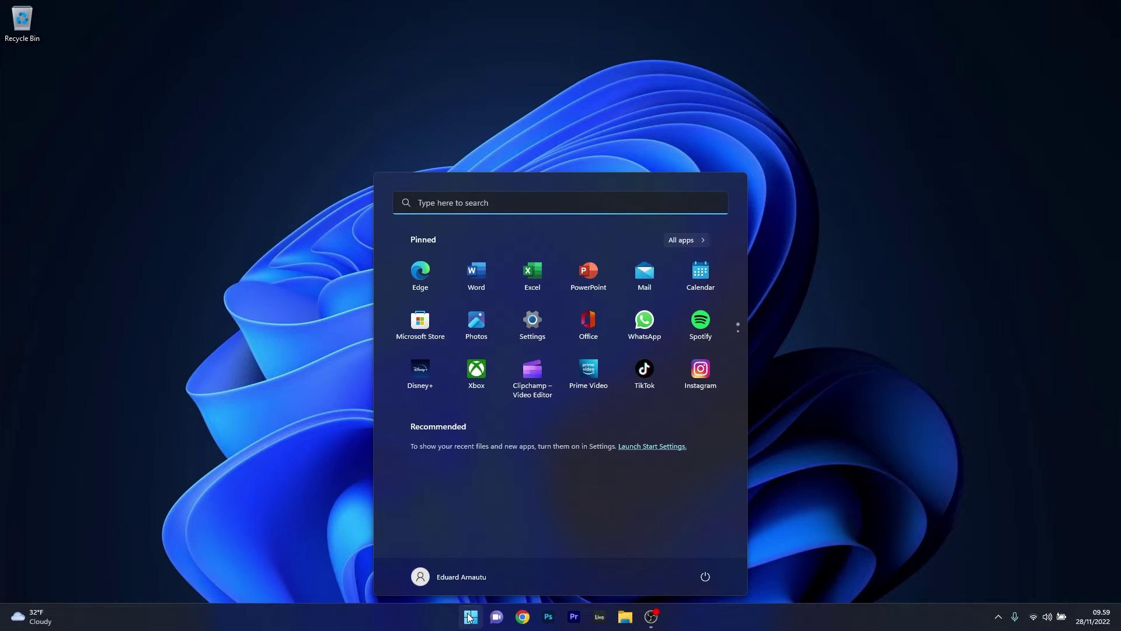
click(529, 326)
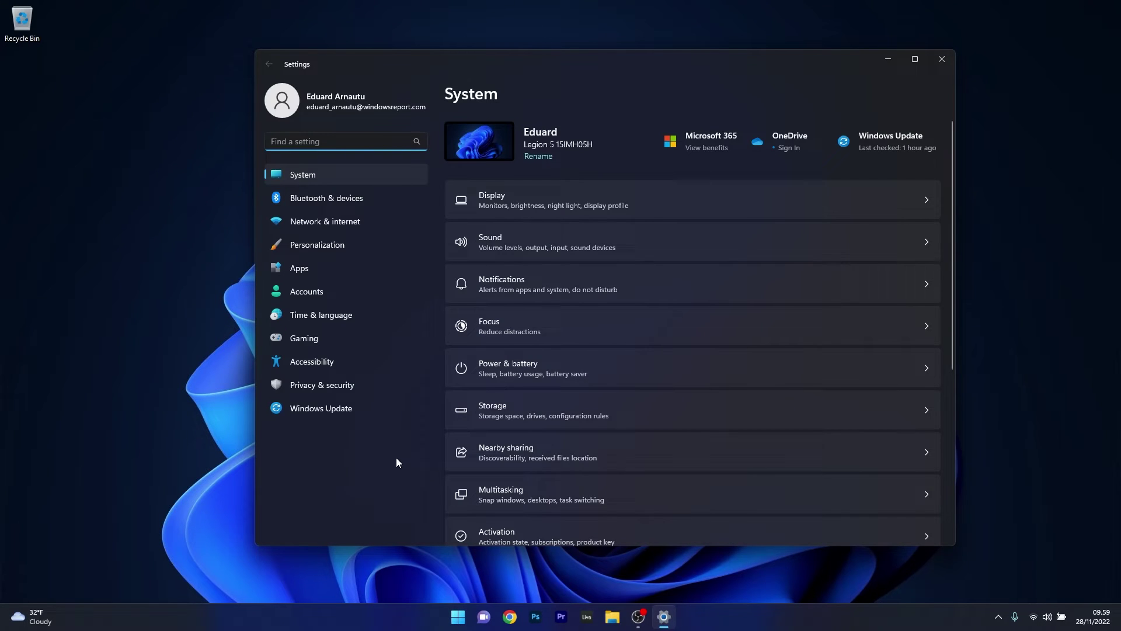
click(327, 386)
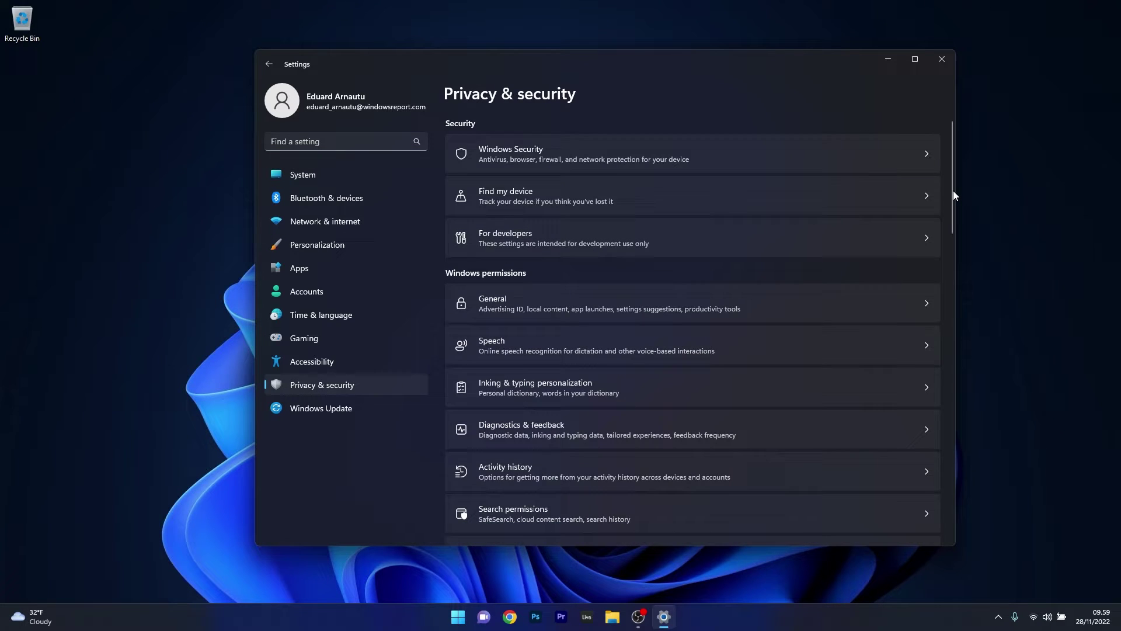
drag(953, 191, 942, 312)
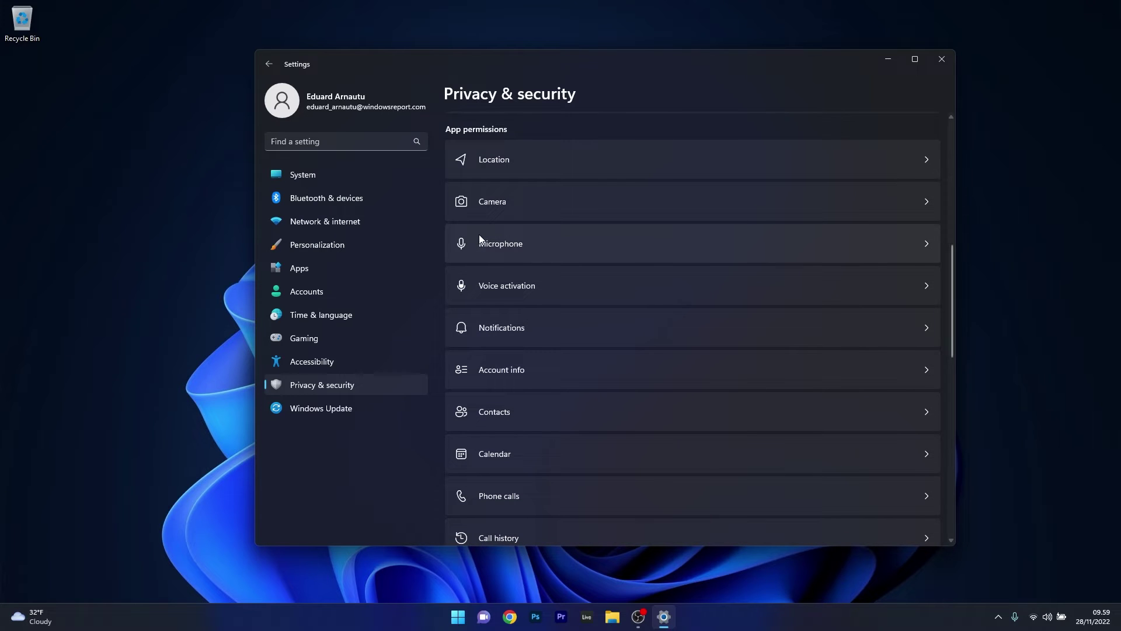
click(811, 248)
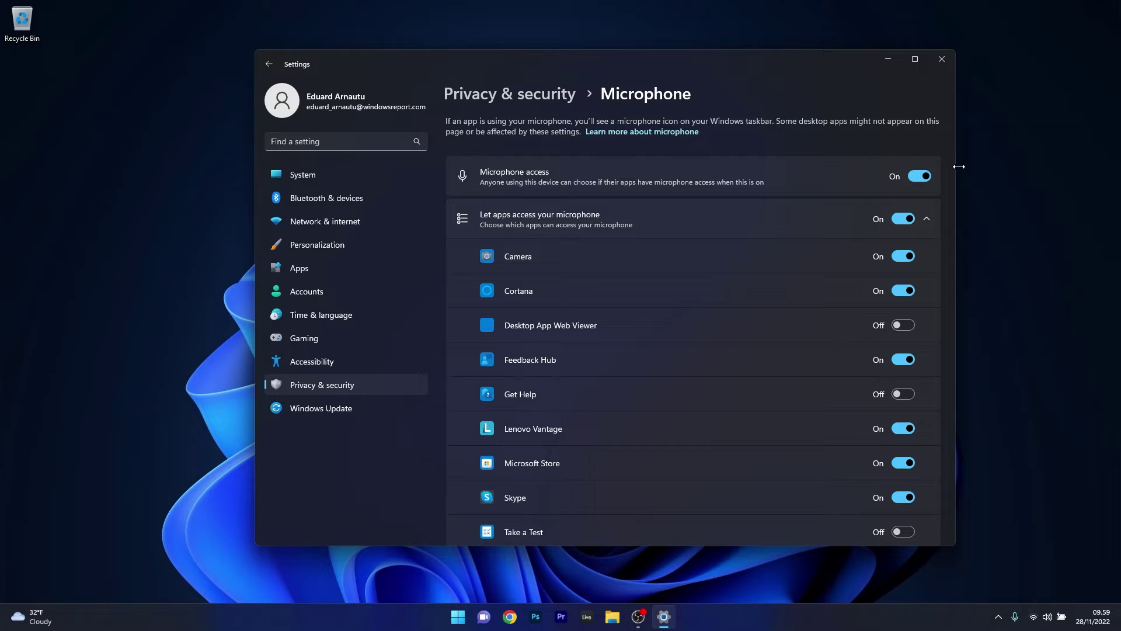
Step: Switch Microphone access off and back on, review the desktop apps' microphone permission, and close Settings
click(919, 176)
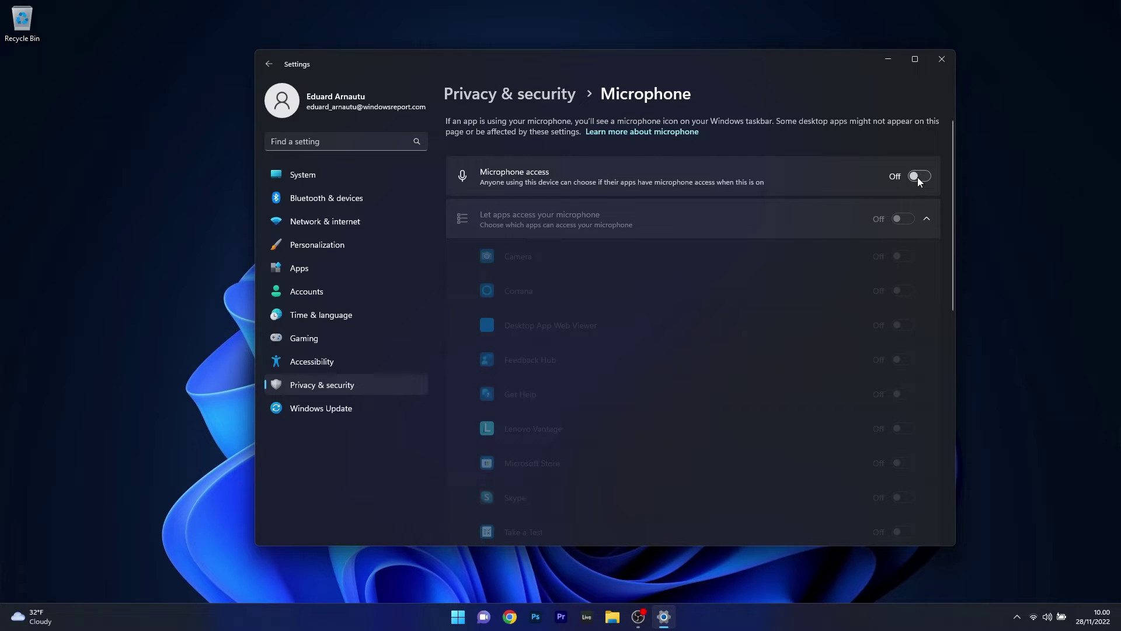
click(918, 176)
scroll(953, 155, down, 2)
drag(954, 159, 937, 305)
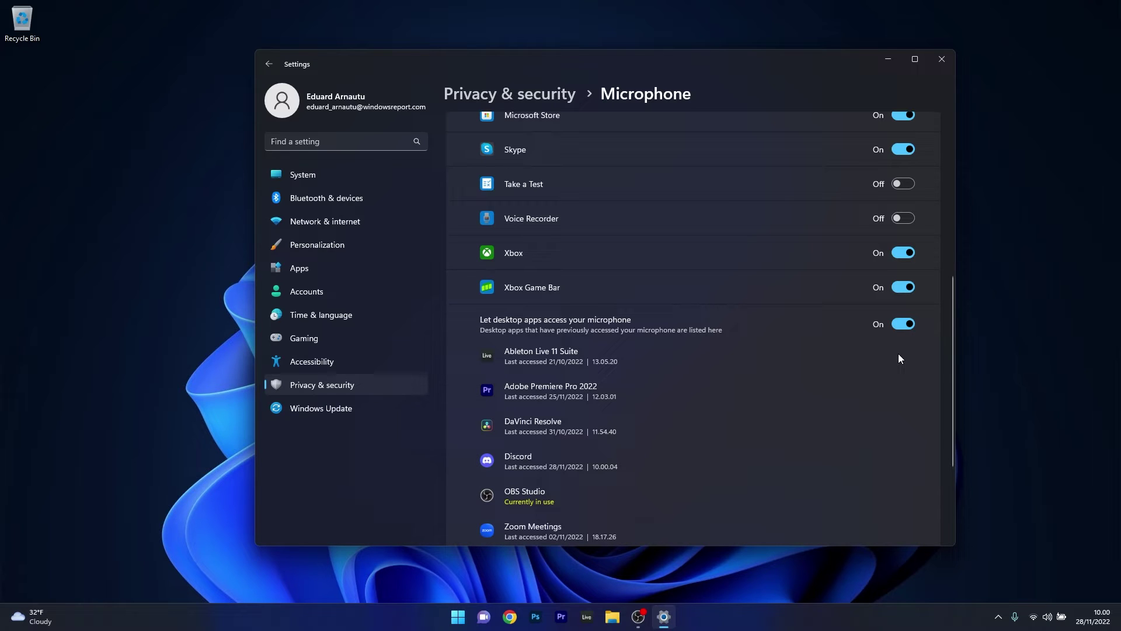
click(949, 61)
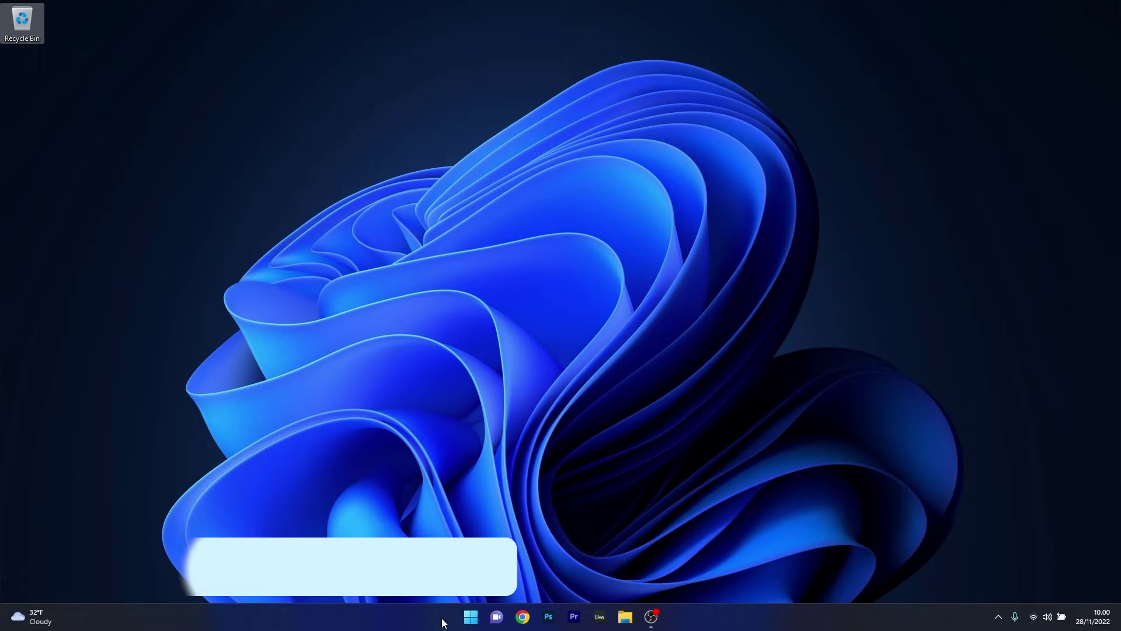
Step: Open the Other troubleshooters list in the System section of Windows Settings
click(470, 617)
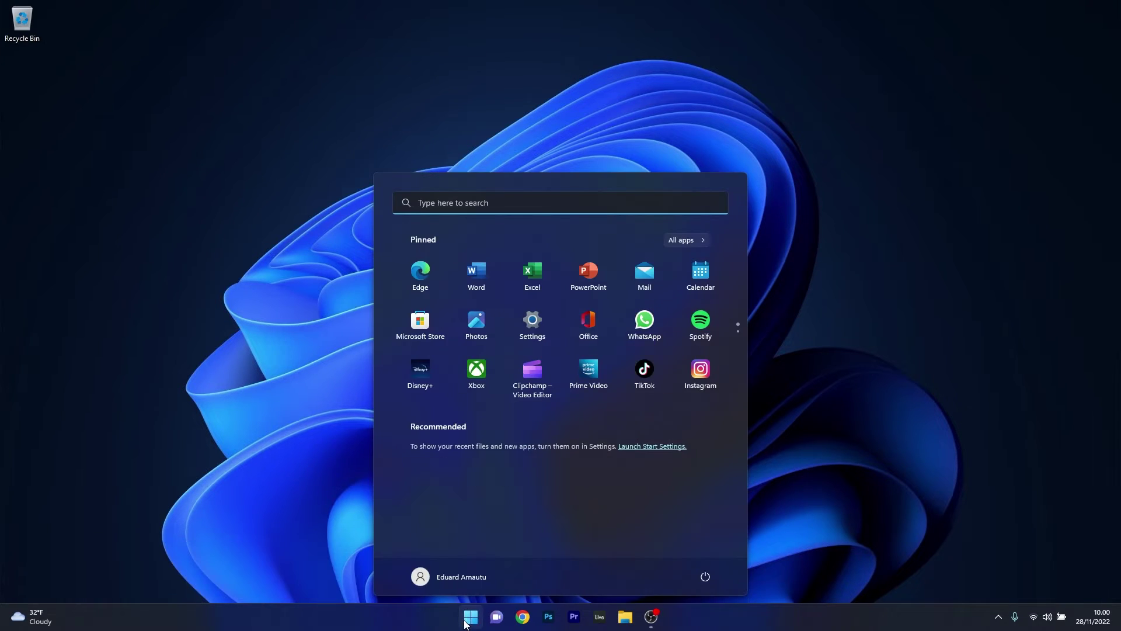
click(532, 322)
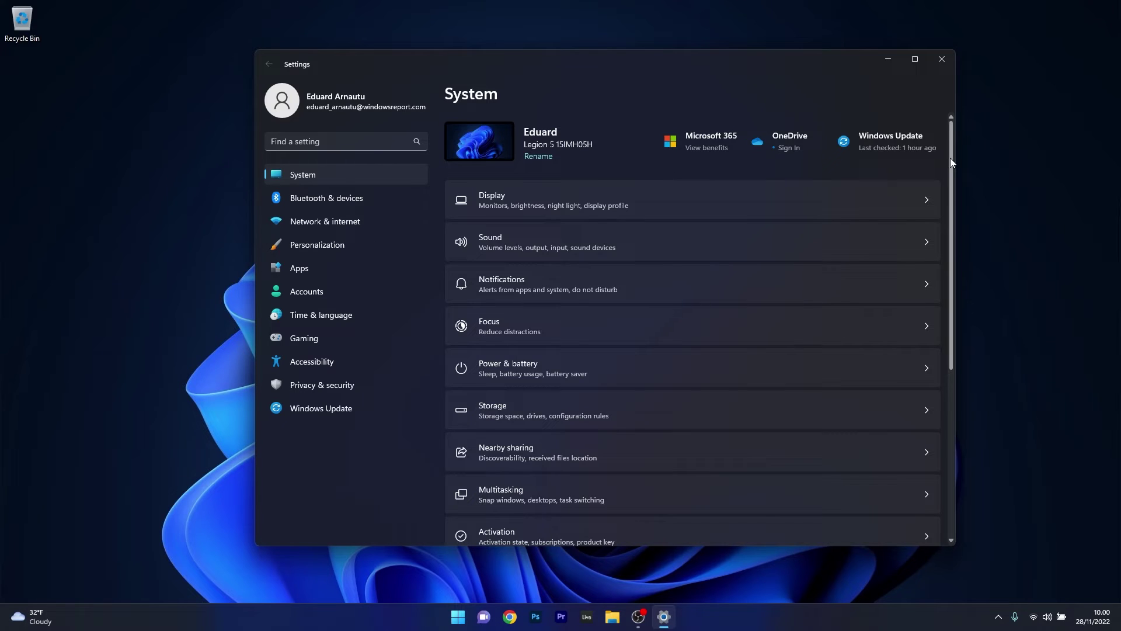
drag(951, 157, 960, 339)
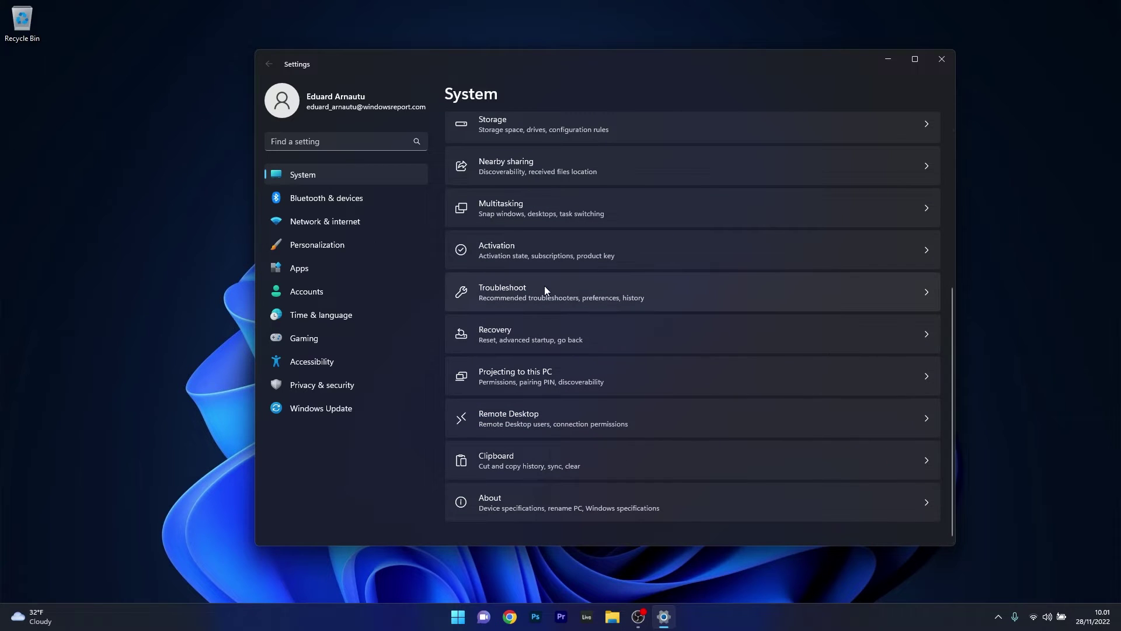
click(870, 288)
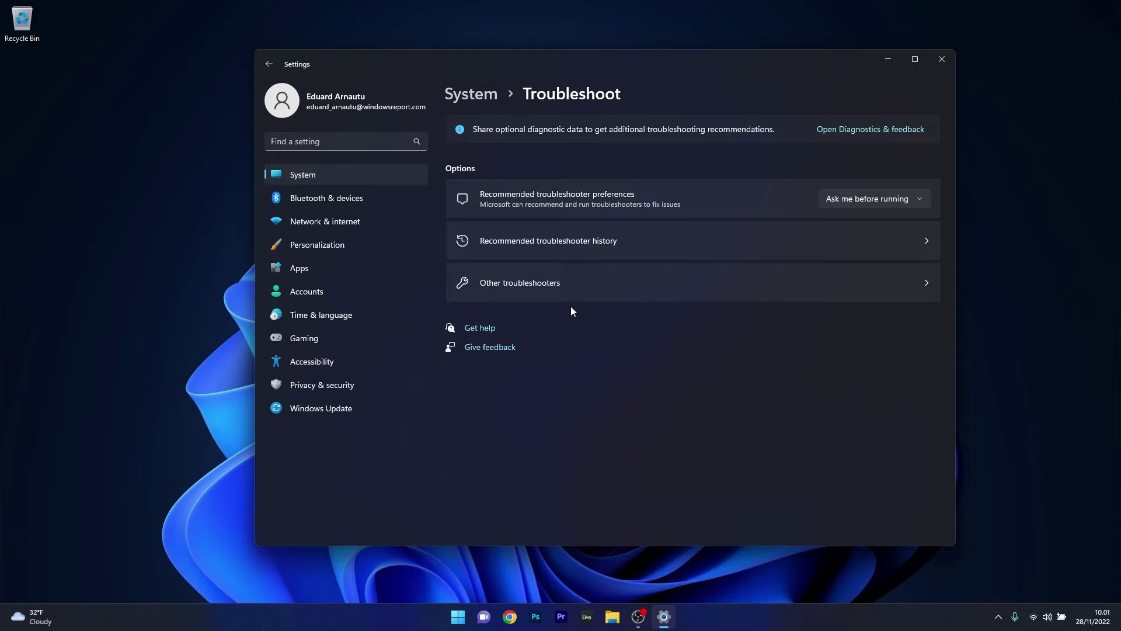
click(877, 283)
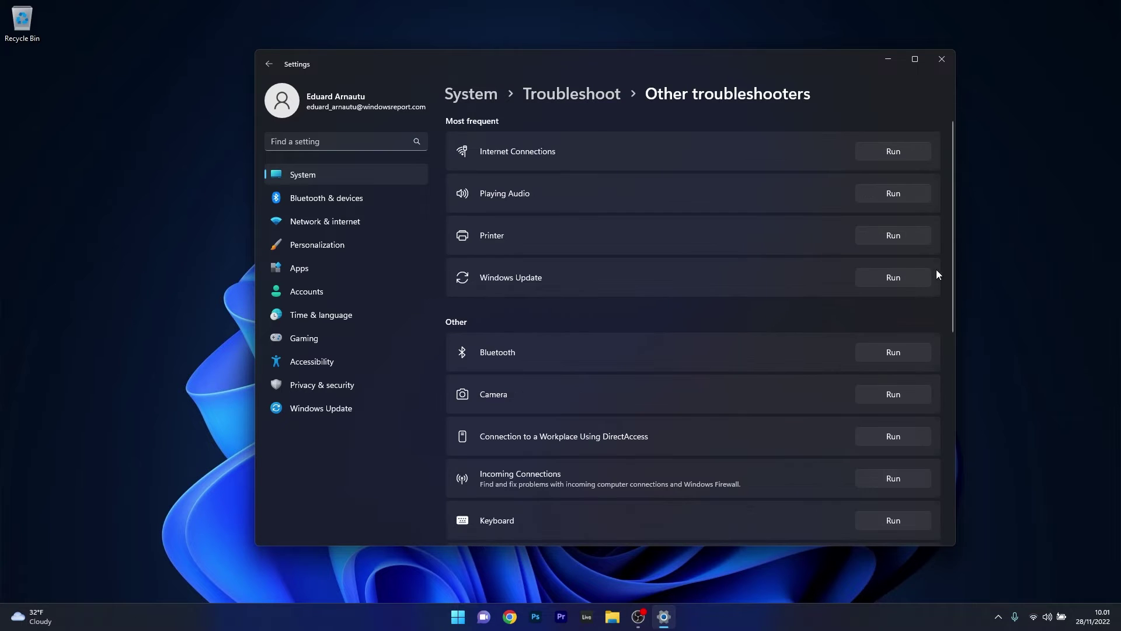
Step: Launch the Recording Audio troubleshooter, dismiss it at the device selection, and close Settings
drag(951, 248, 912, 391)
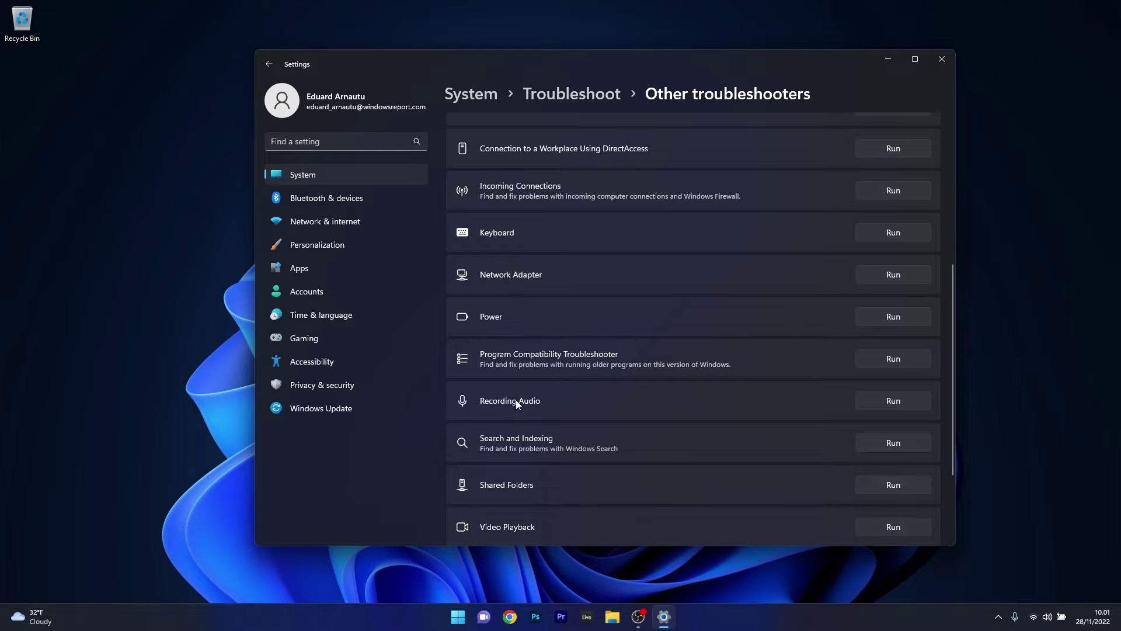
click(889, 403)
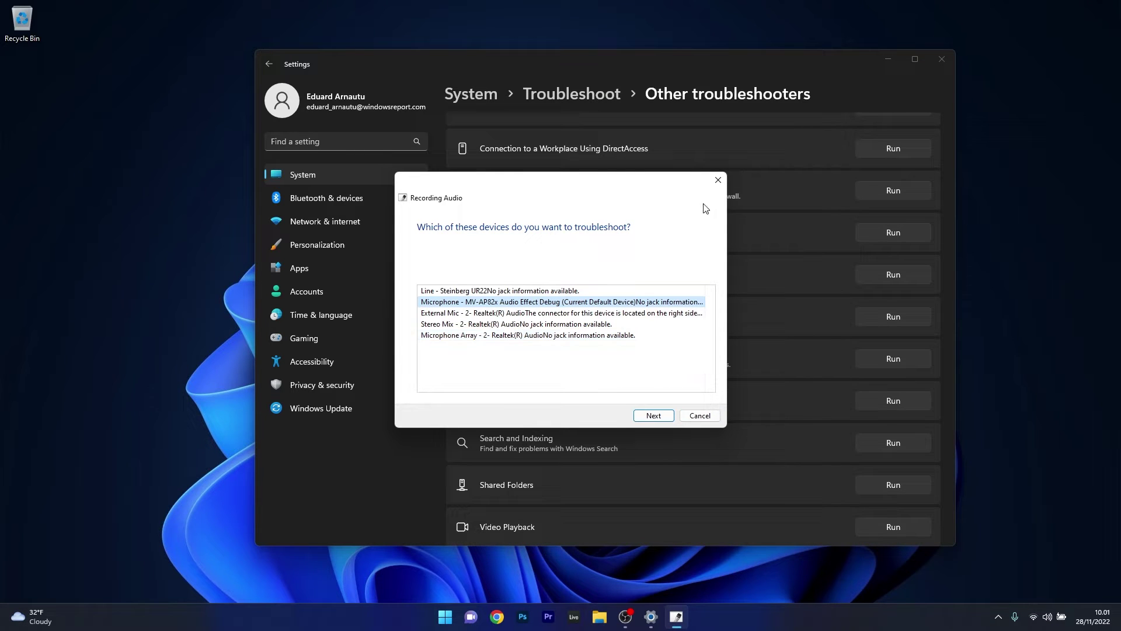
click(718, 180)
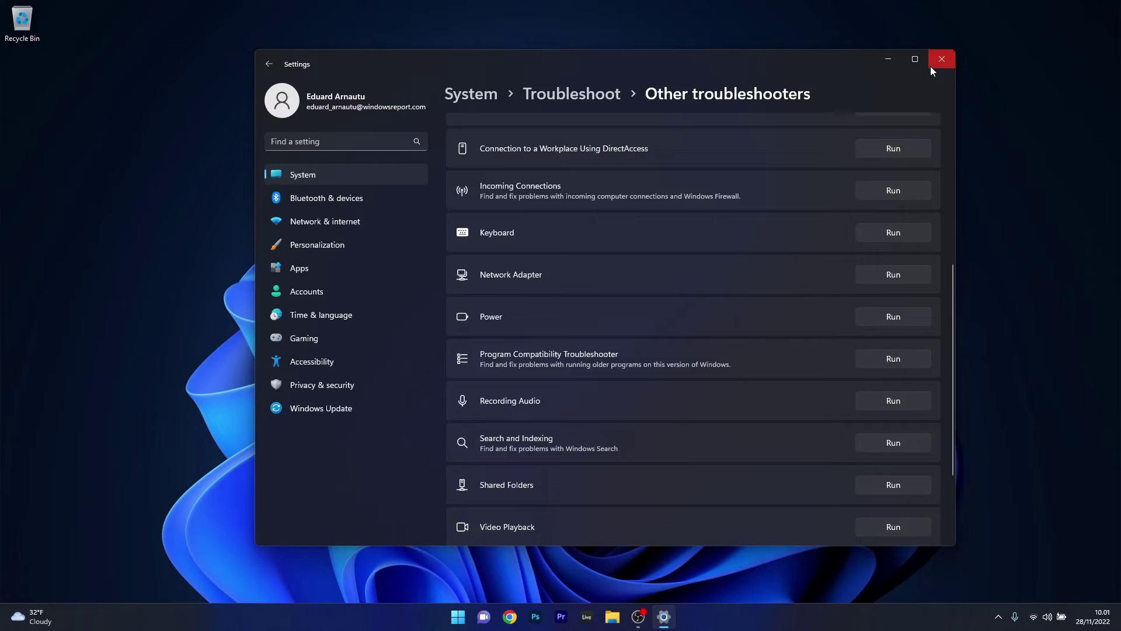
click(940, 59)
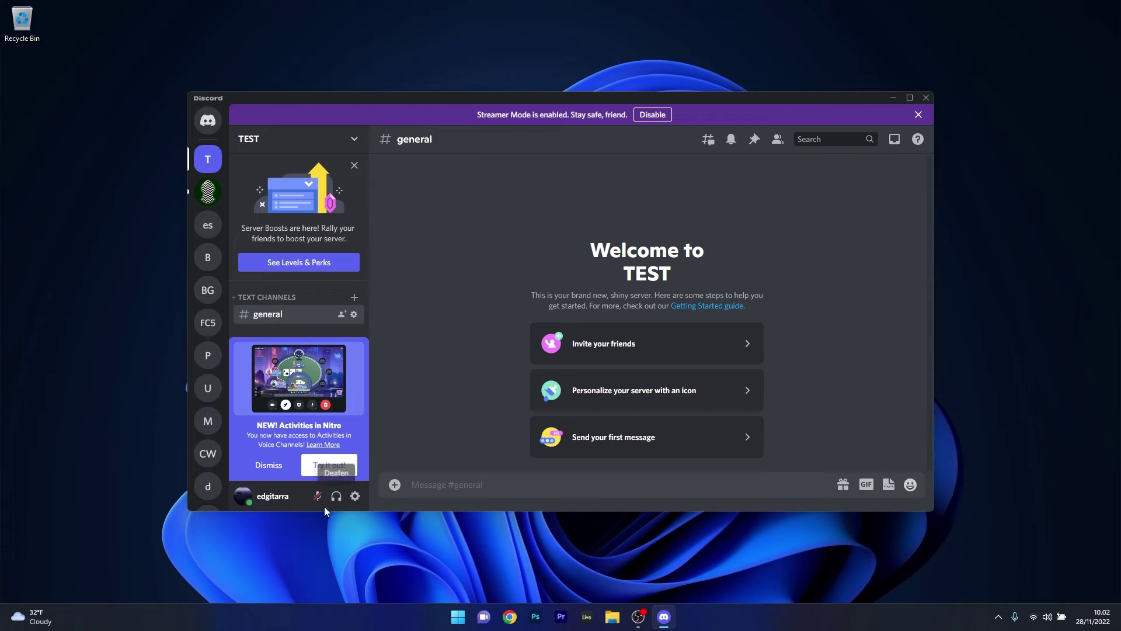
Step: In Discord, check the microphone mute control beside the username and open the Voice & Video settings
click(313, 502)
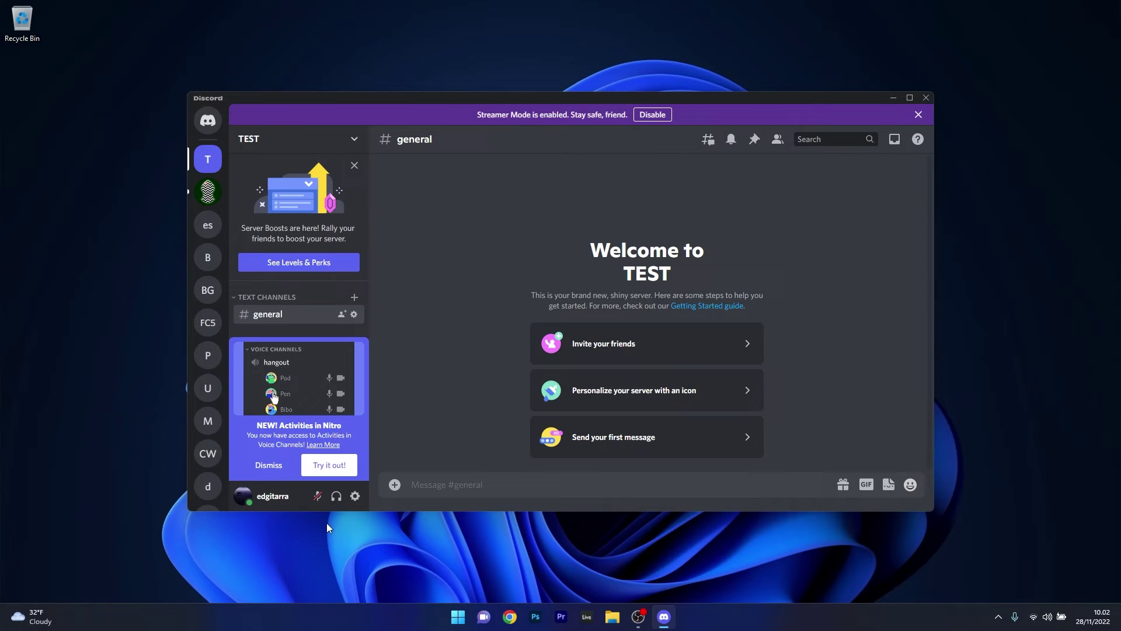
click(318, 496)
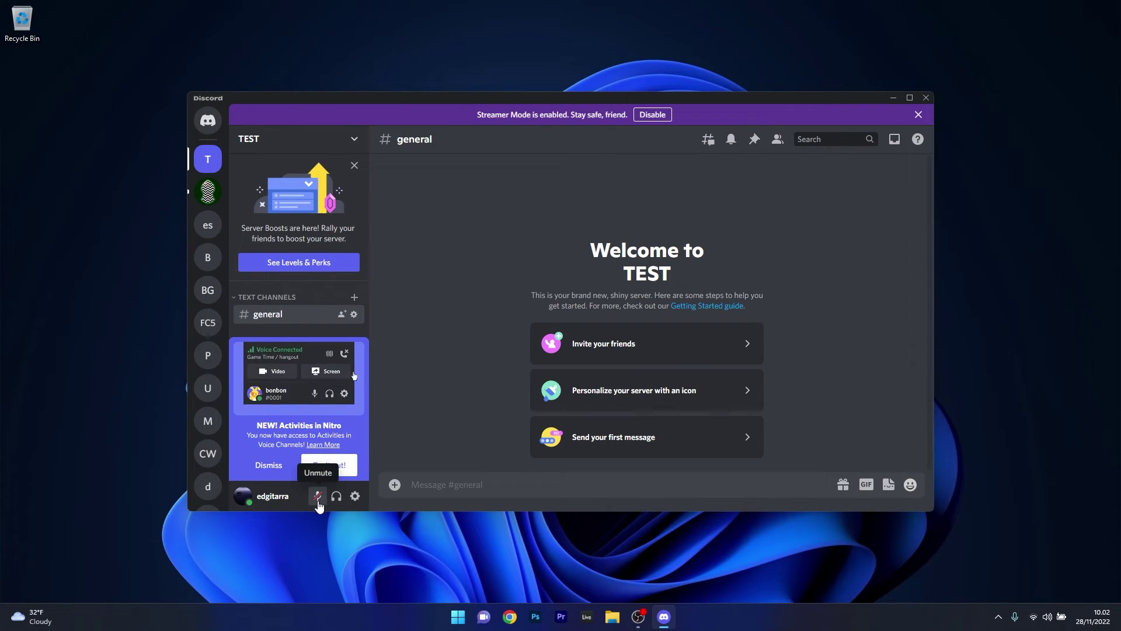
click(355, 496)
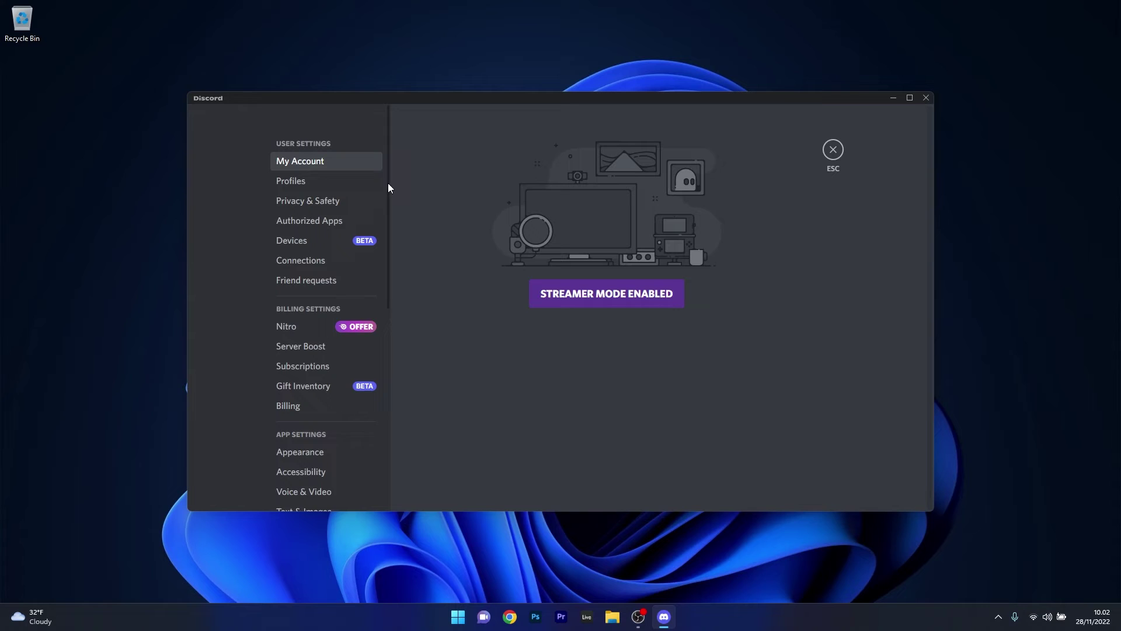
drag(390, 192, 400, 294)
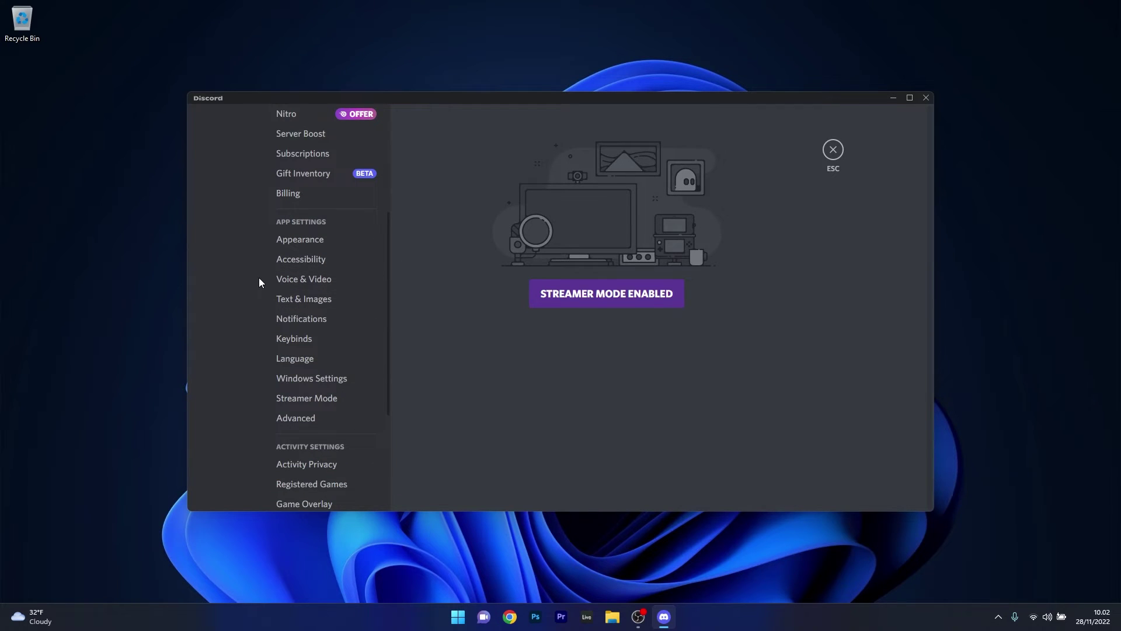
click(328, 284)
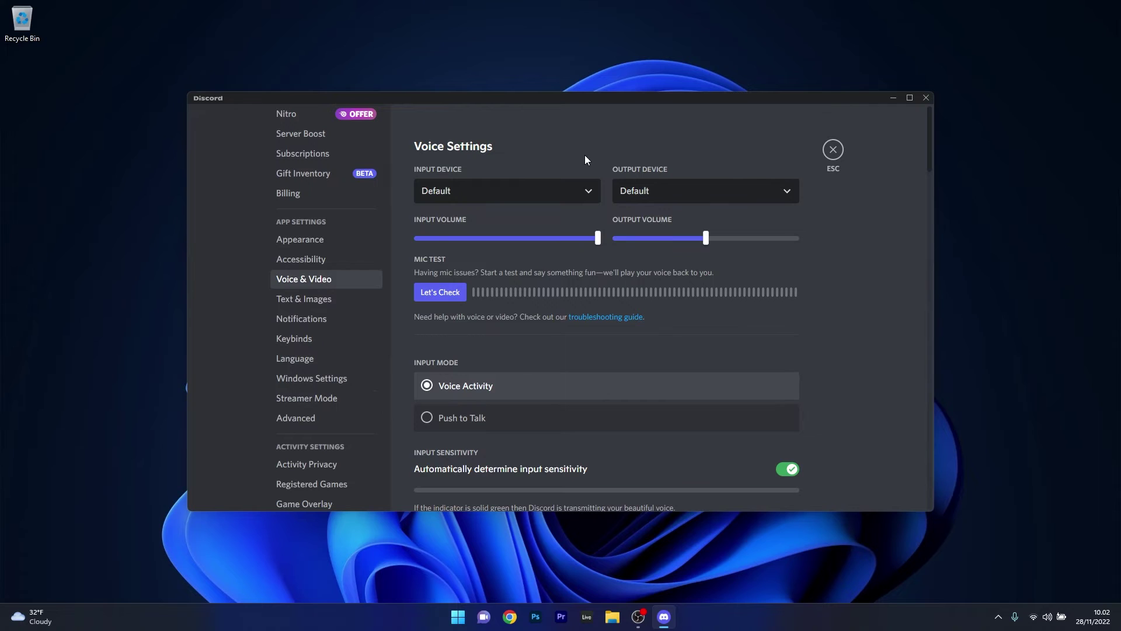
Step: Examine the available input and output devices in Discord's Voice Settings, keep both on Default, and close Discord
click(595, 195)
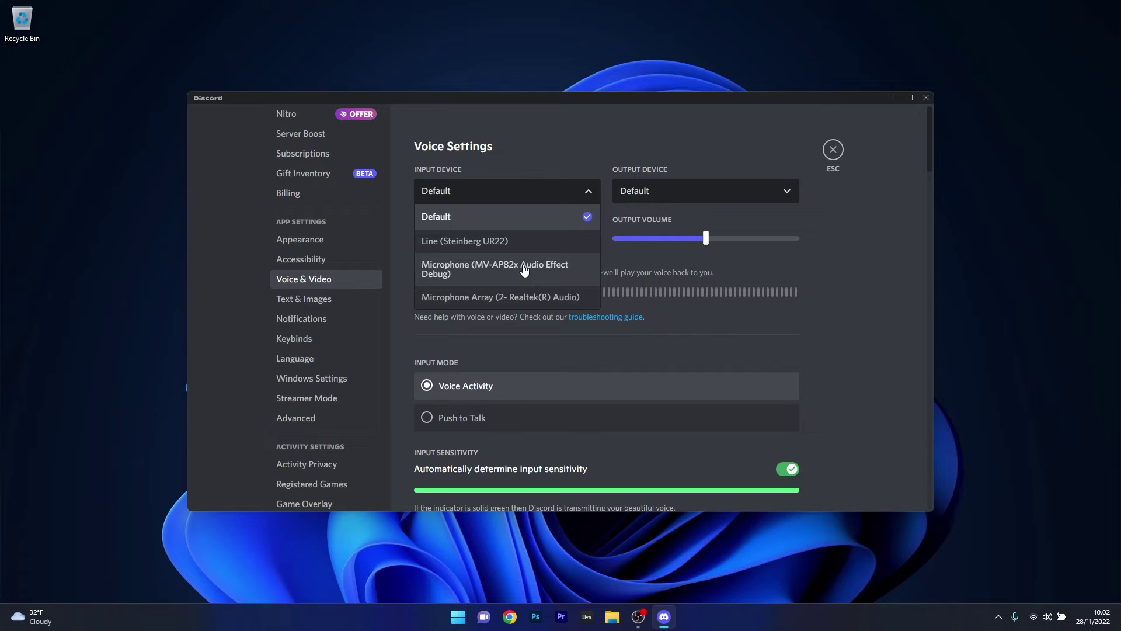
click(592, 144)
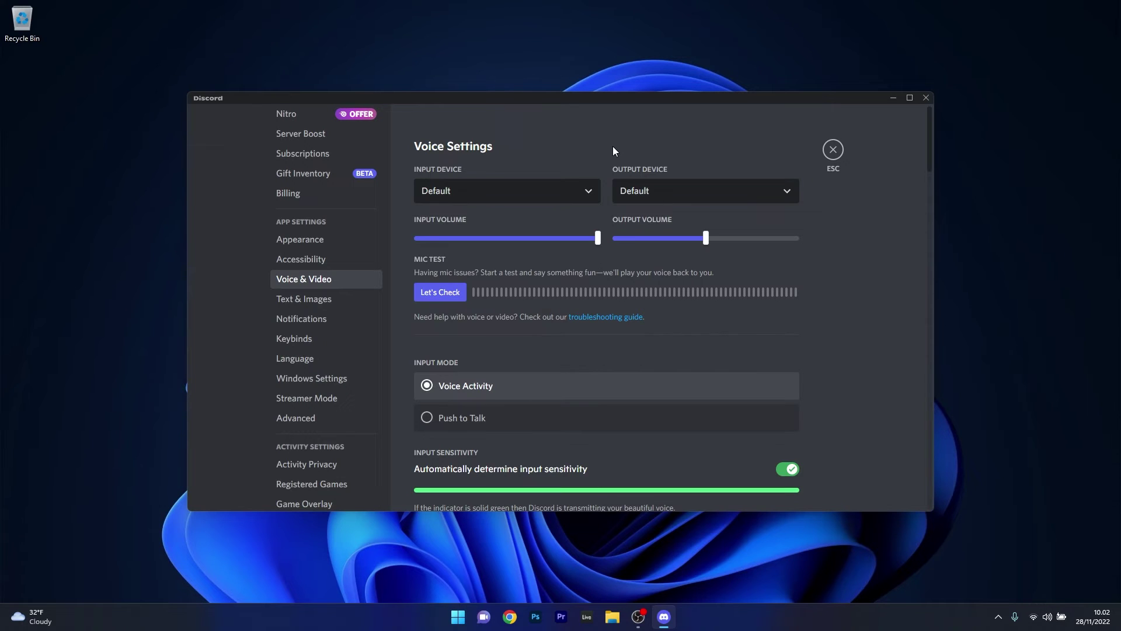
click(782, 192)
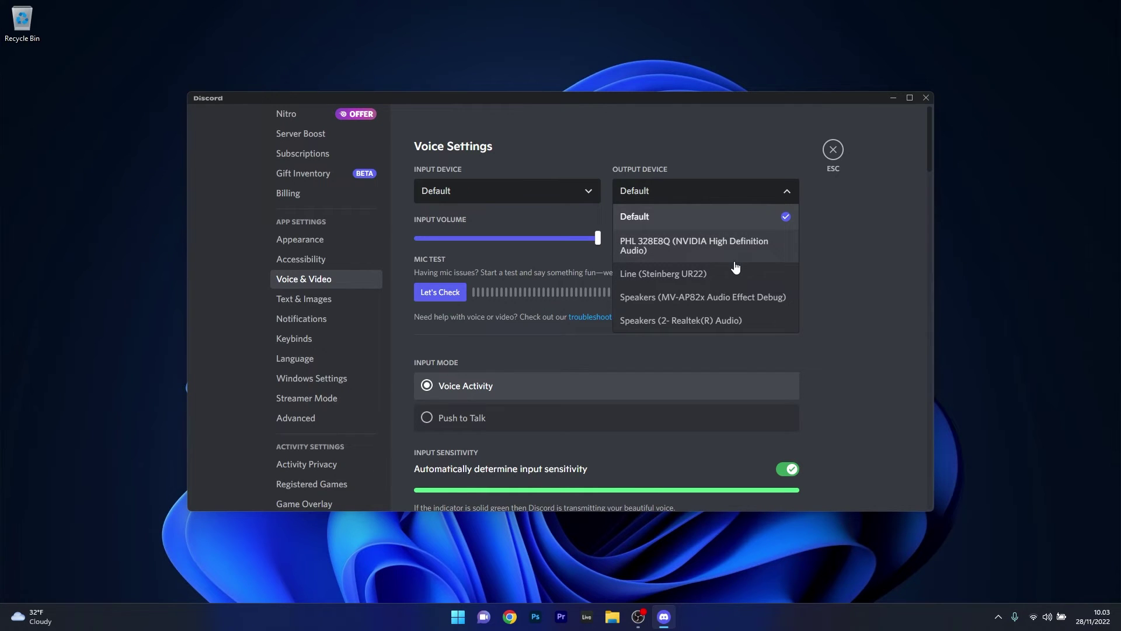
click(784, 188)
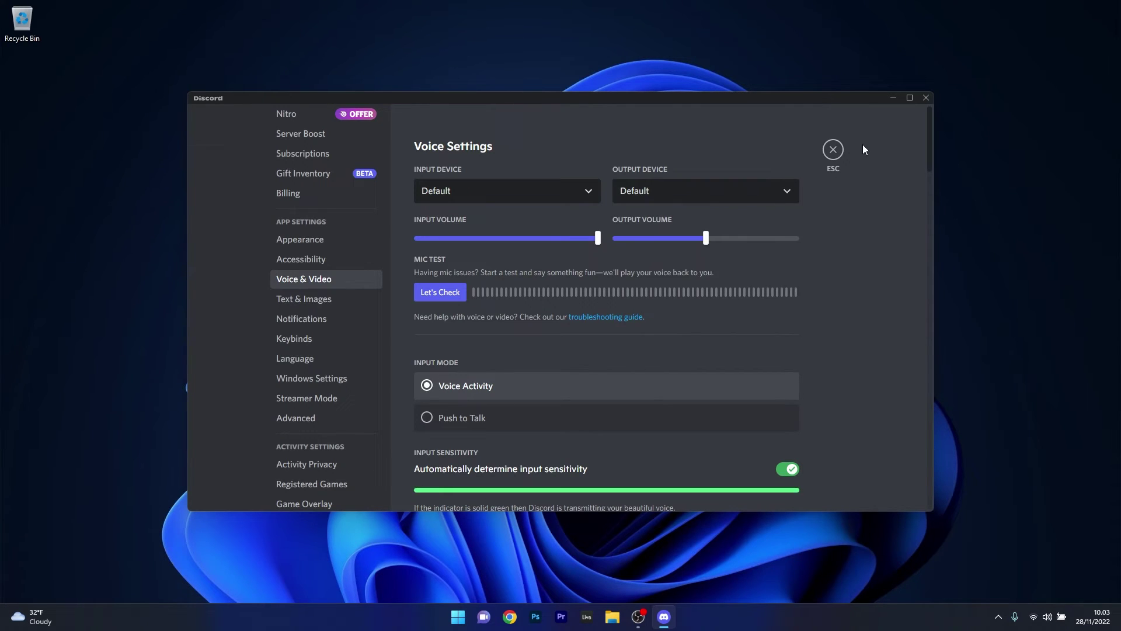
click(925, 98)
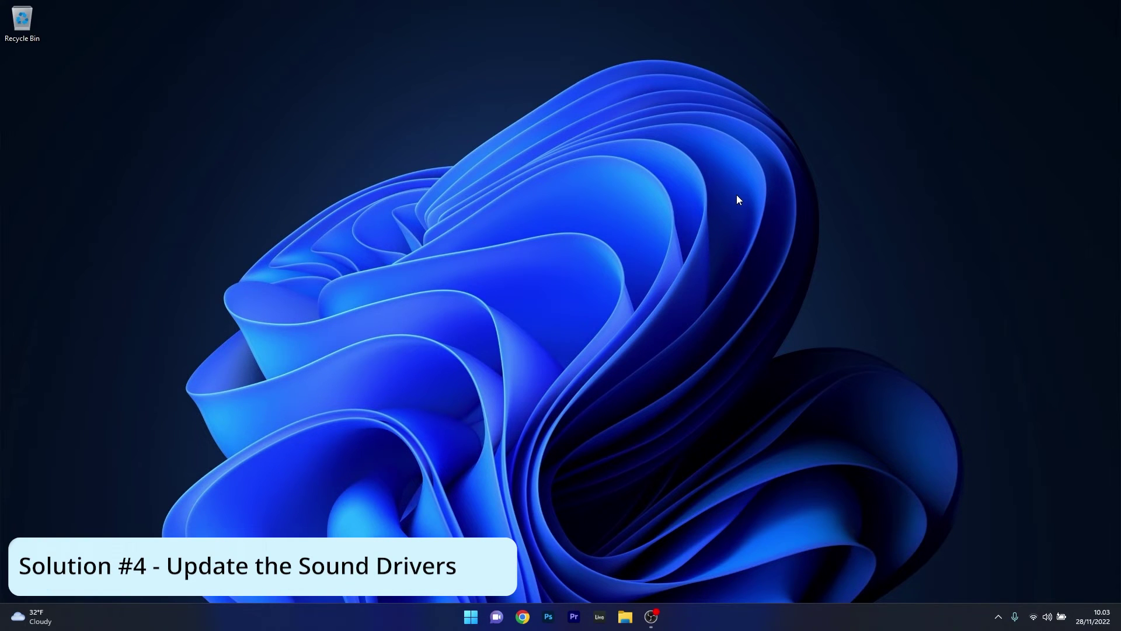
Step: Open Device Manager, move its window towards the middle of the desktop, and expand Sound, video and game controllers
right_click(470, 617)
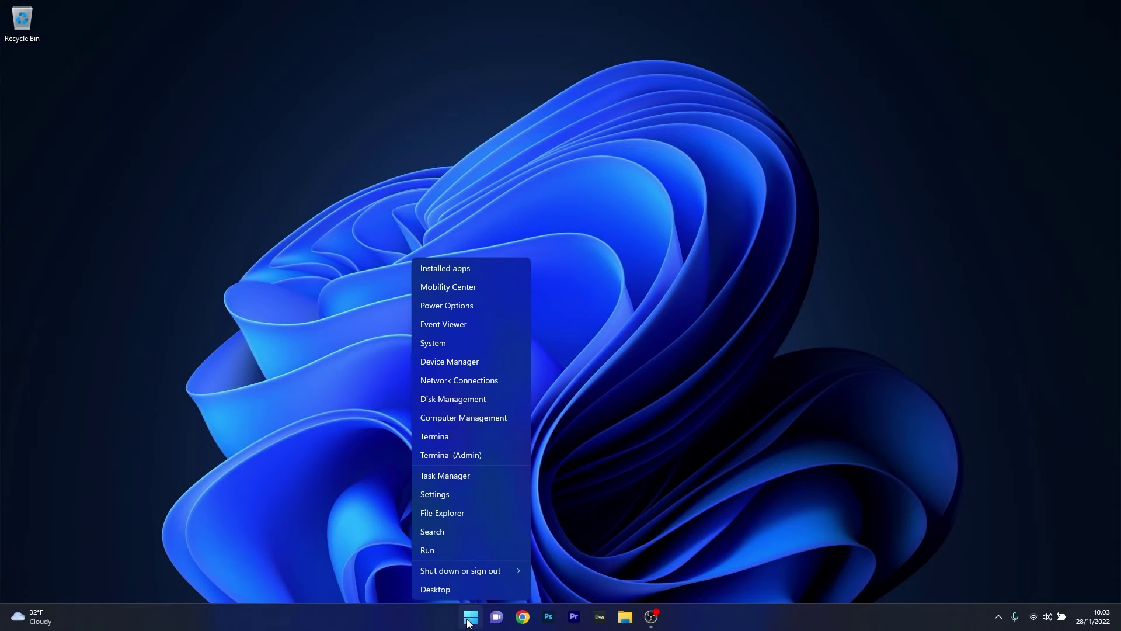
click(492, 364)
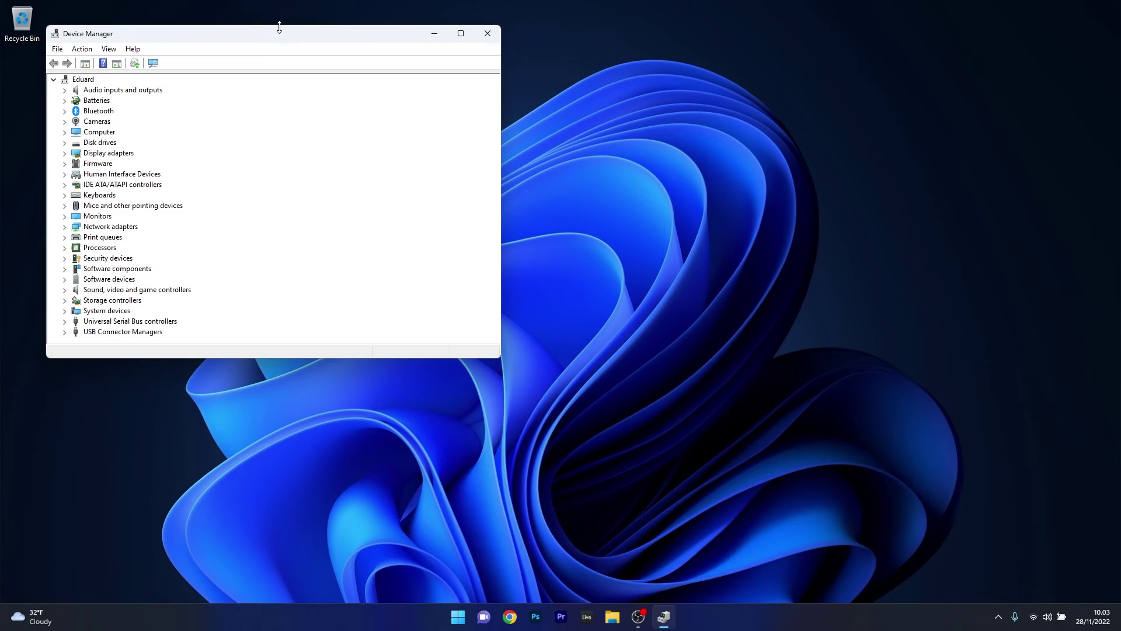
drag(281, 29, 564, 126)
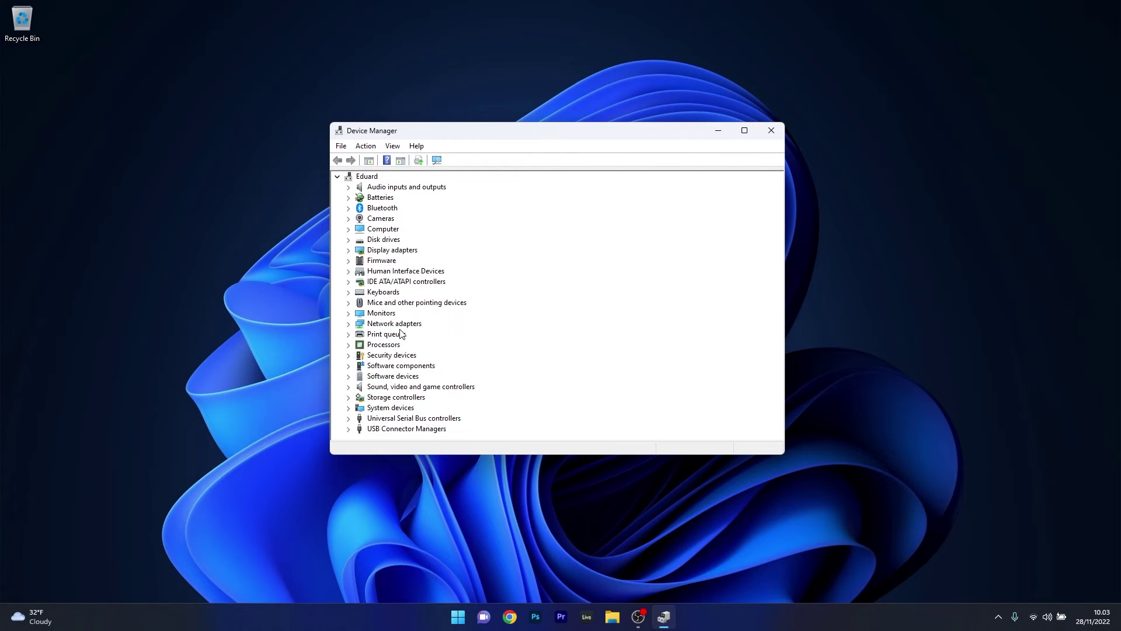
click(349, 388)
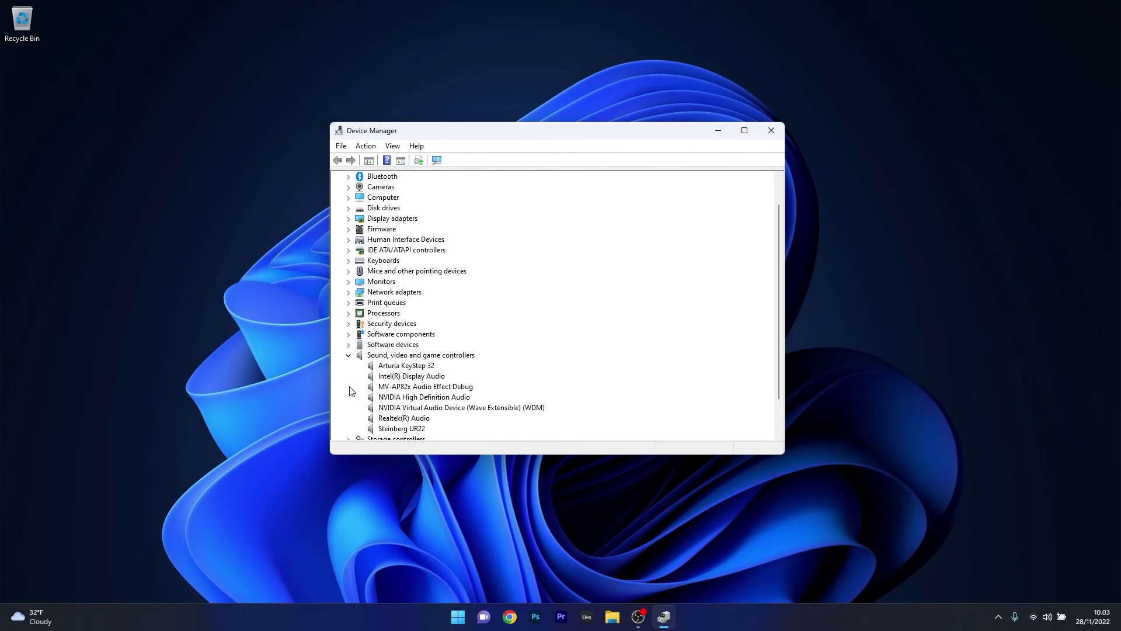
Step: Run an automatic driver update search for the Realtek(R) Audio device and close the update wizard
right_click(416, 419)
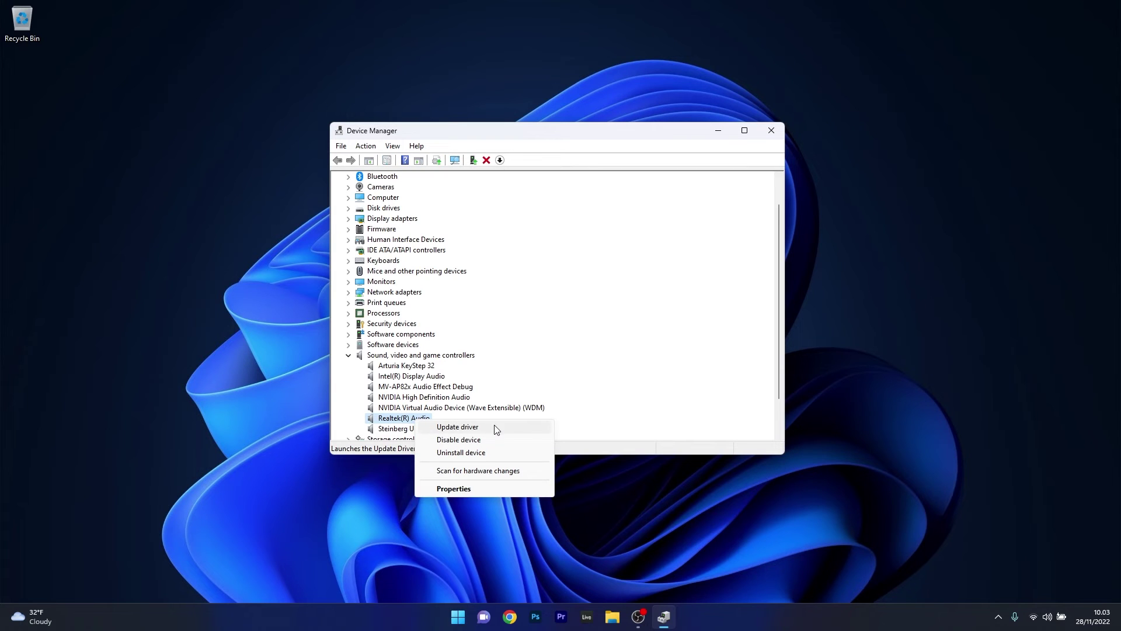
click(495, 428)
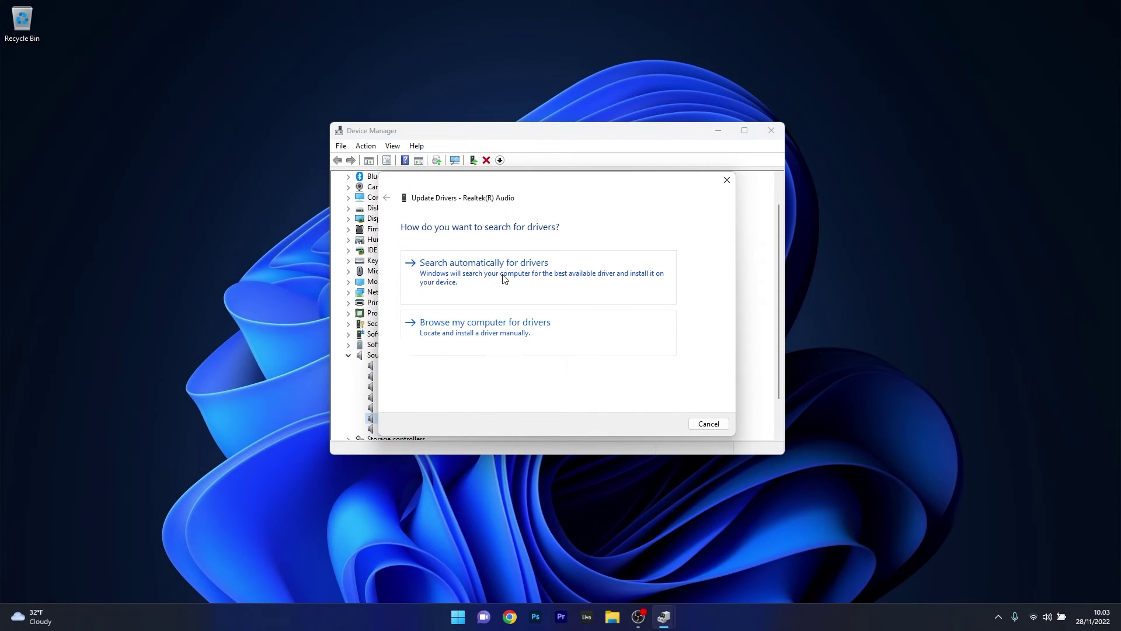
click(552, 280)
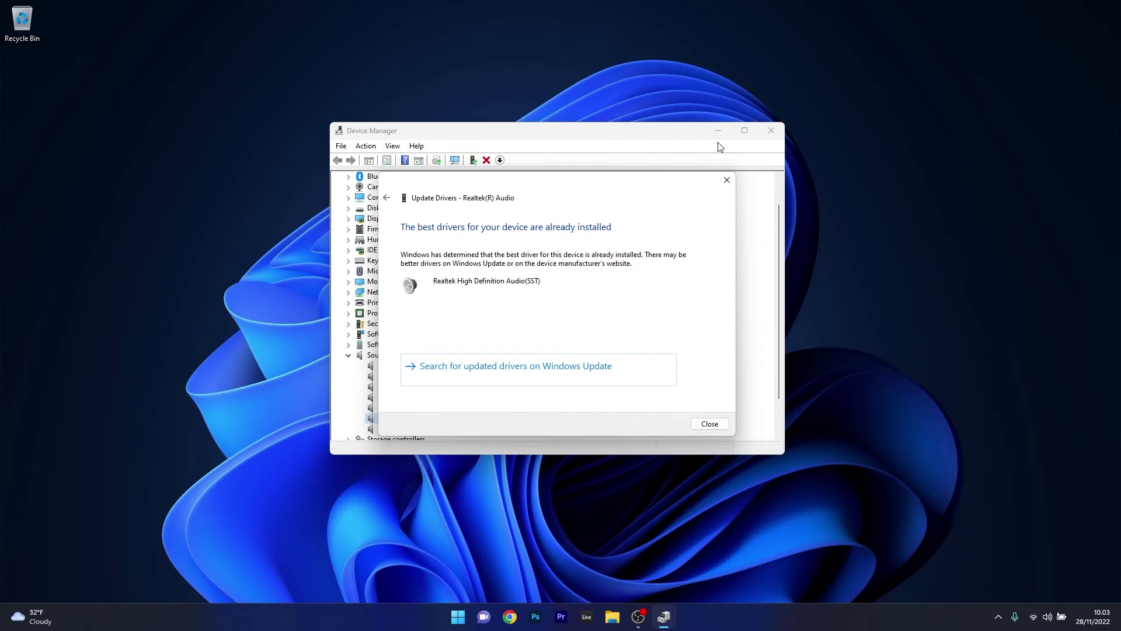
click(726, 182)
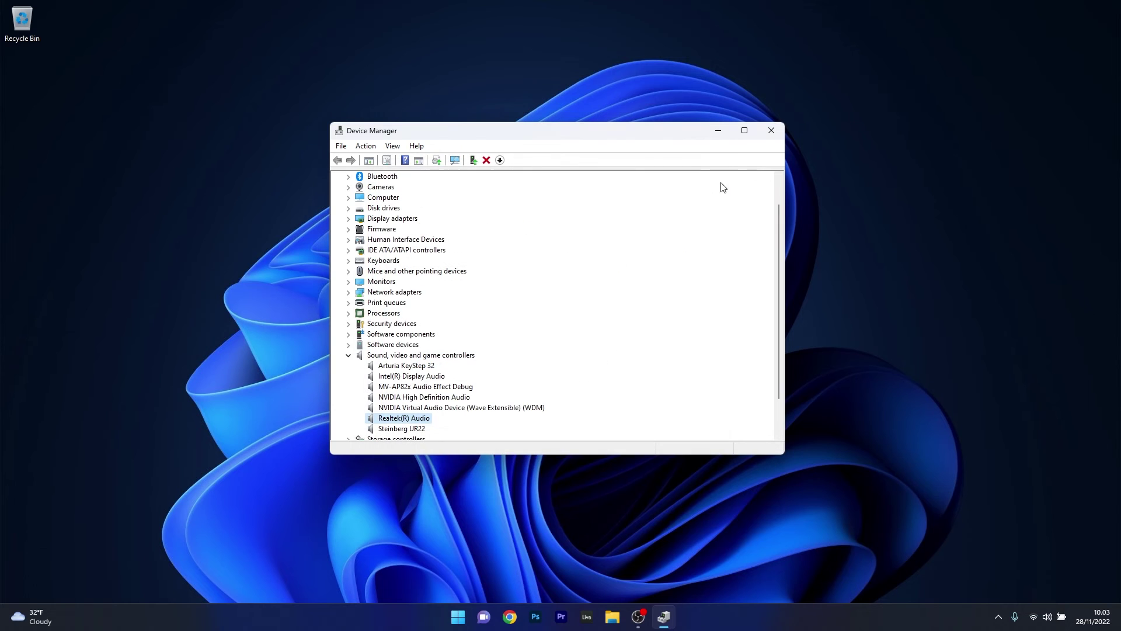
Step: Close Device Manager and open the installed apps list in Windows Settings
click(772, 134)
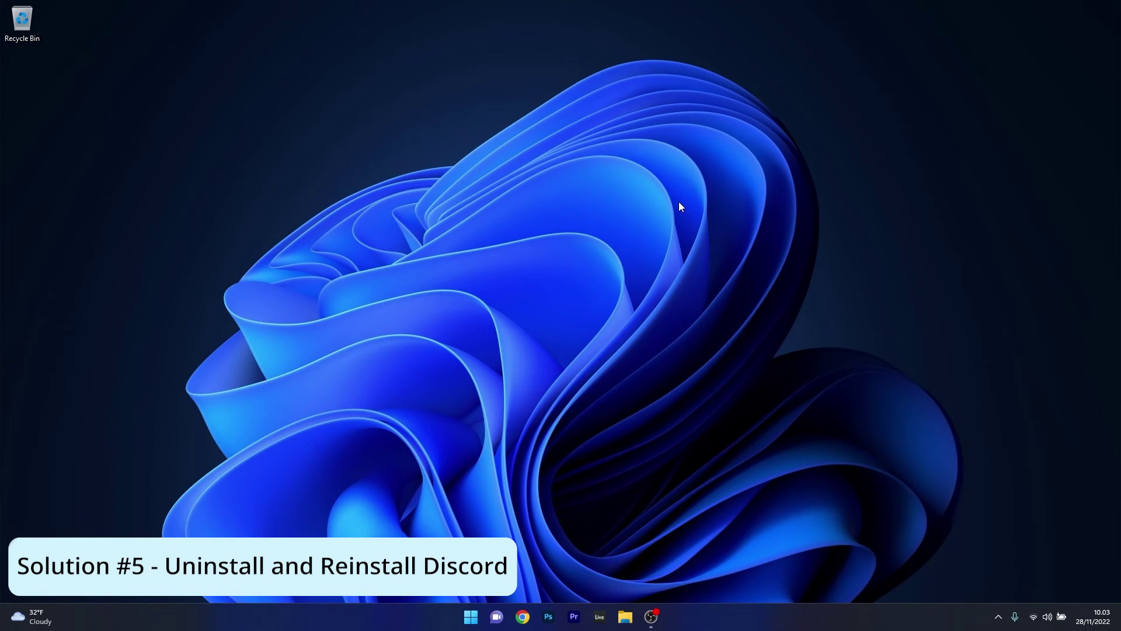
click(463, 617)
click(536, 320)
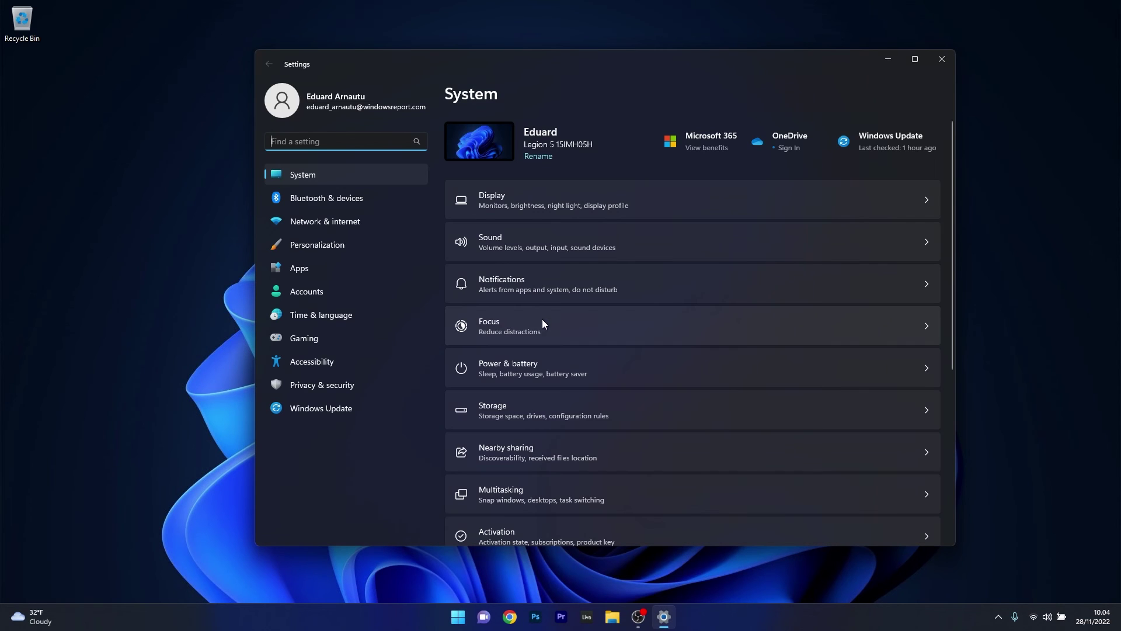
click(323, 268)
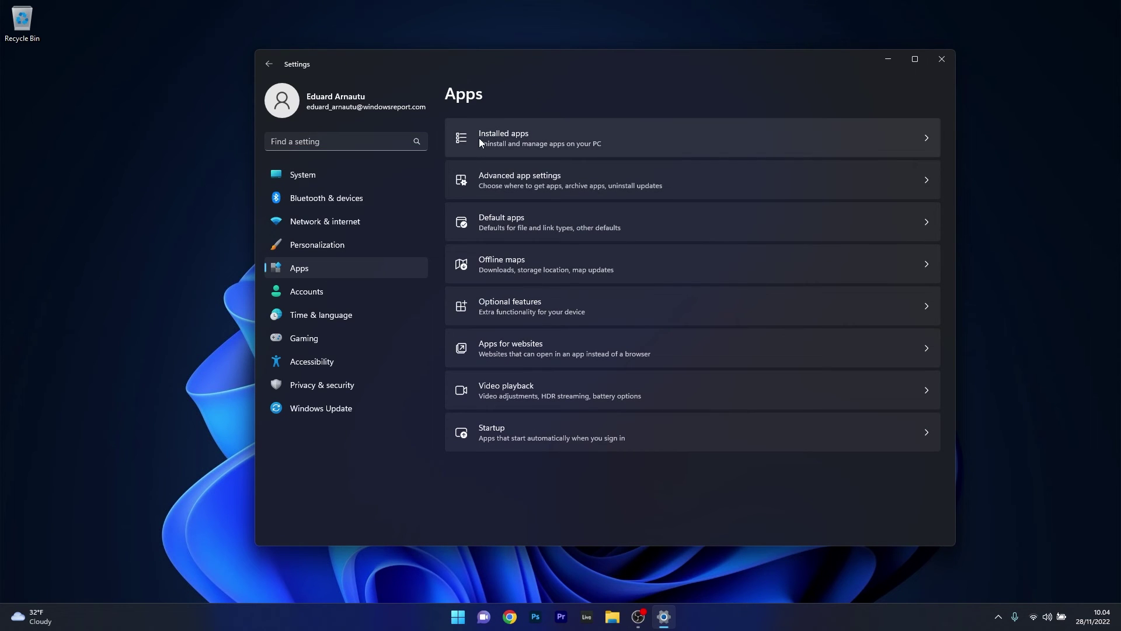
click(766, 136)
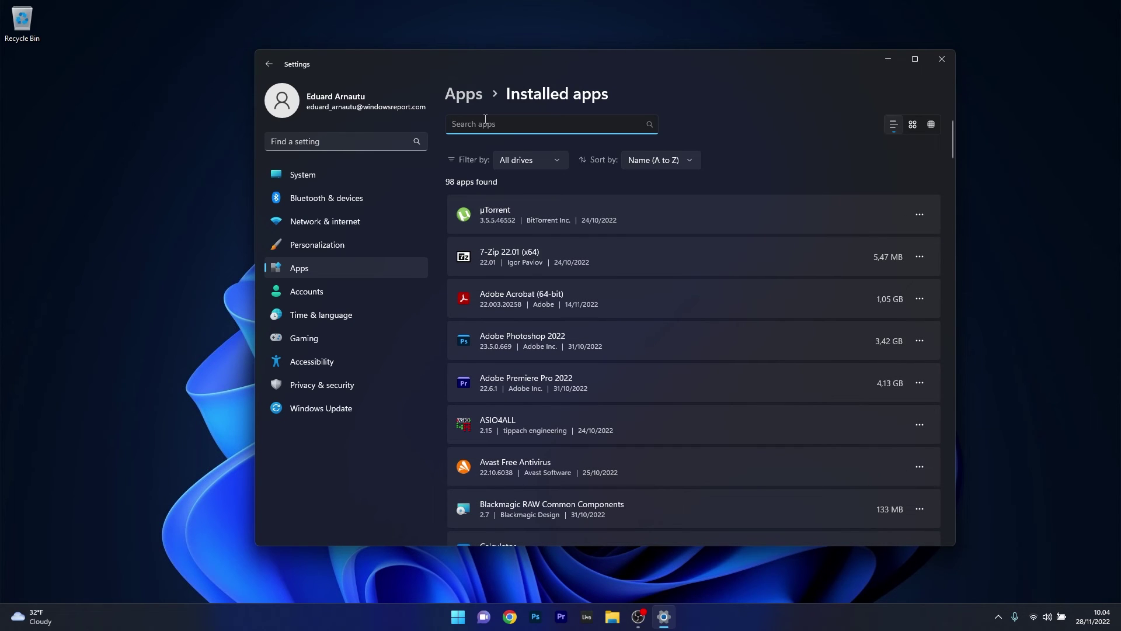
Step: Search the installed apps for "discord", view its Modify and Uninstall options, dismiss them without uninstalling, and close Settings
text(discord)
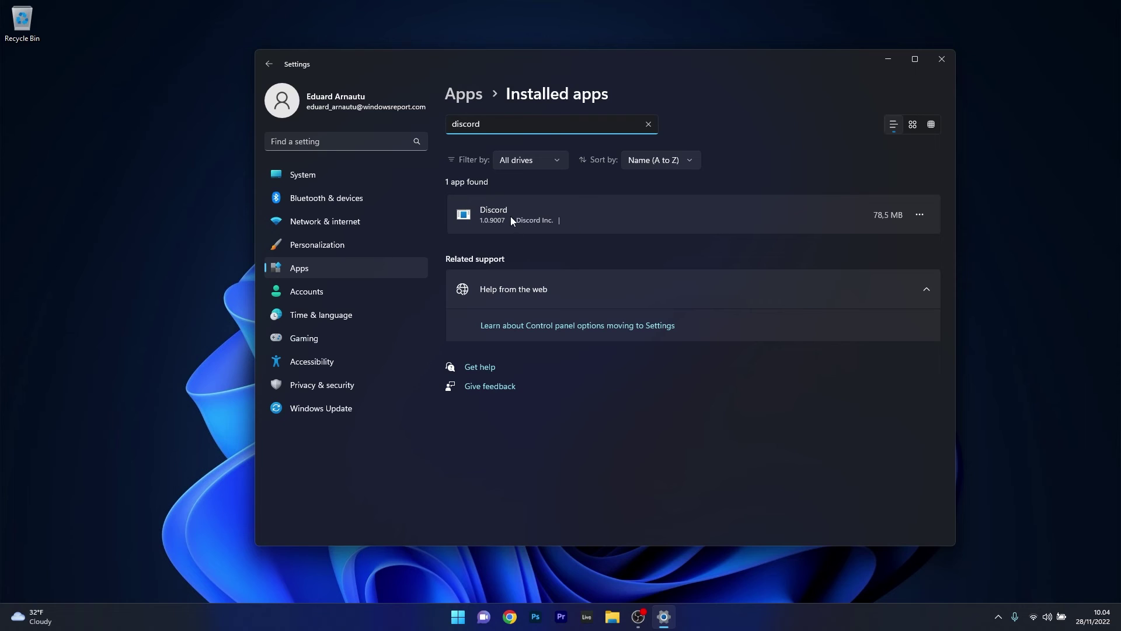
click(919, 219)
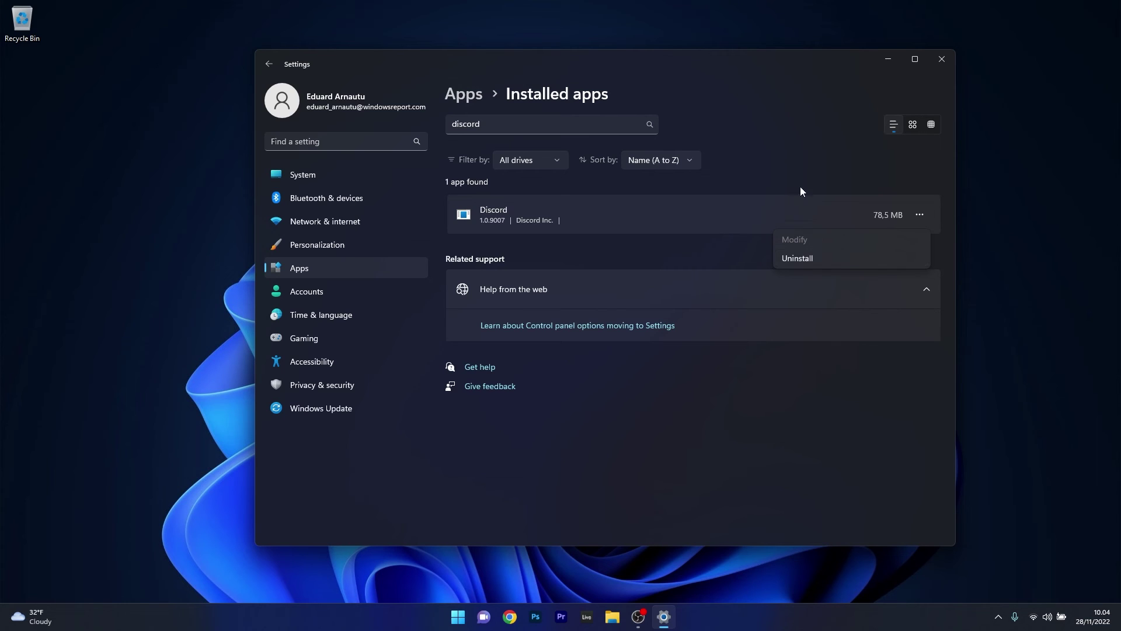
click(782, 150)
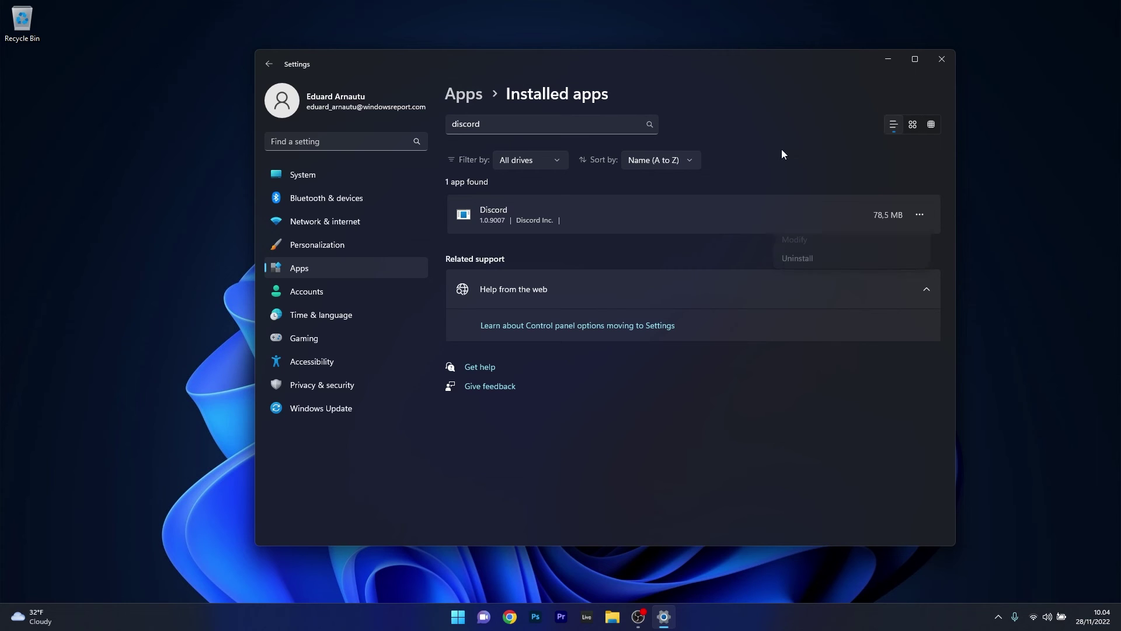
click(943, 61)
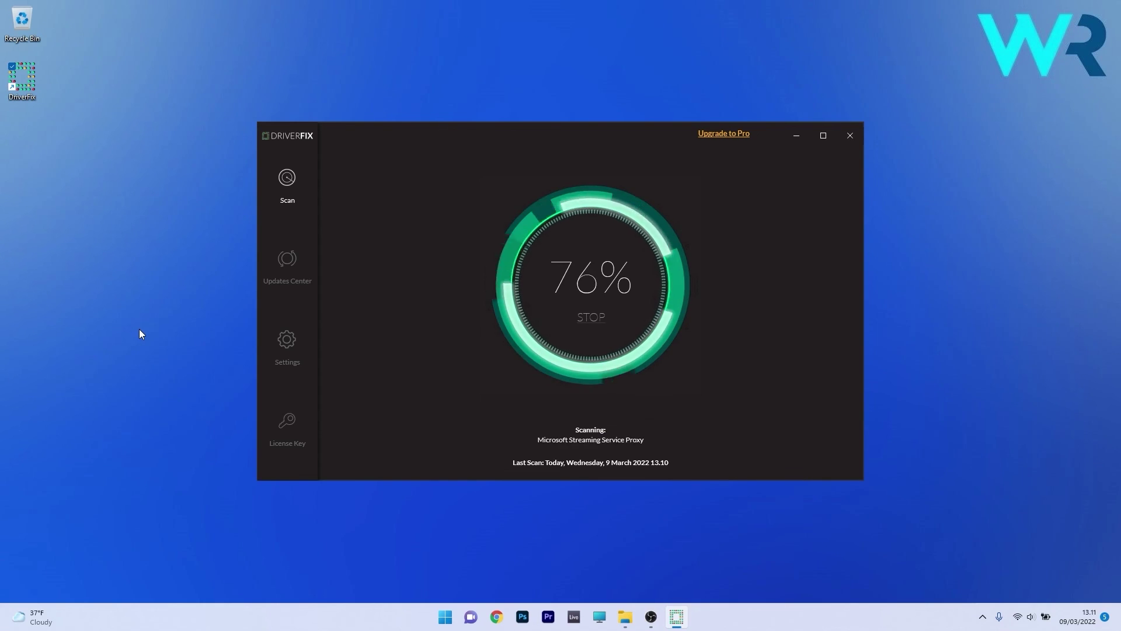
Step: In DriverFix, select the Intel(R) Wireless Bluetooth(R) driver and continue its update with the Automatically Update option
click(350, 272)
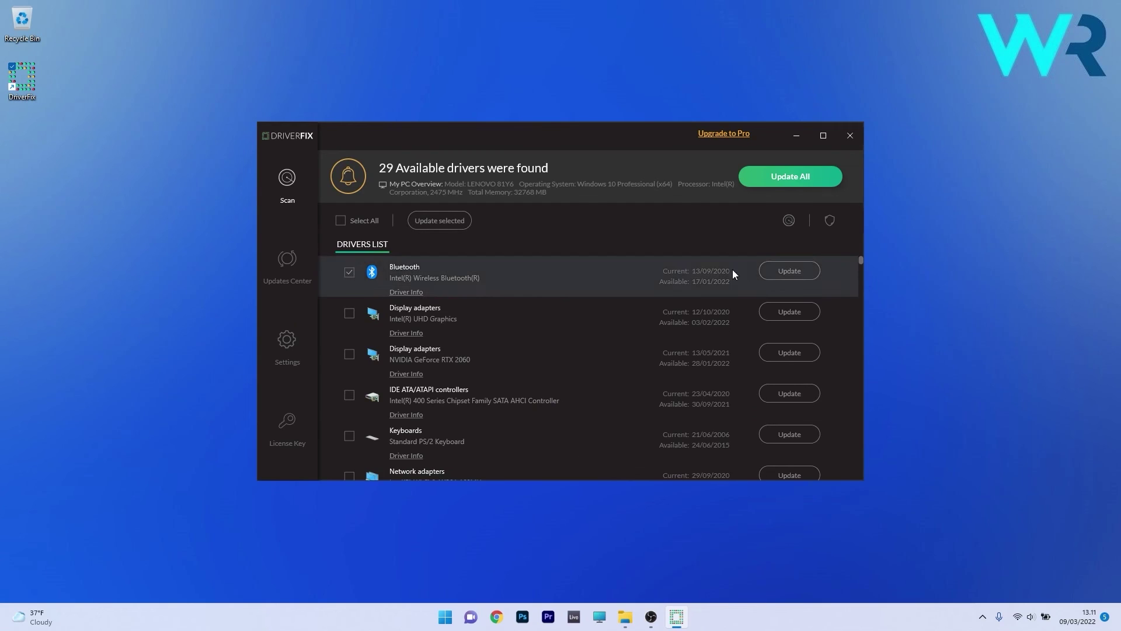
click(789, 270)
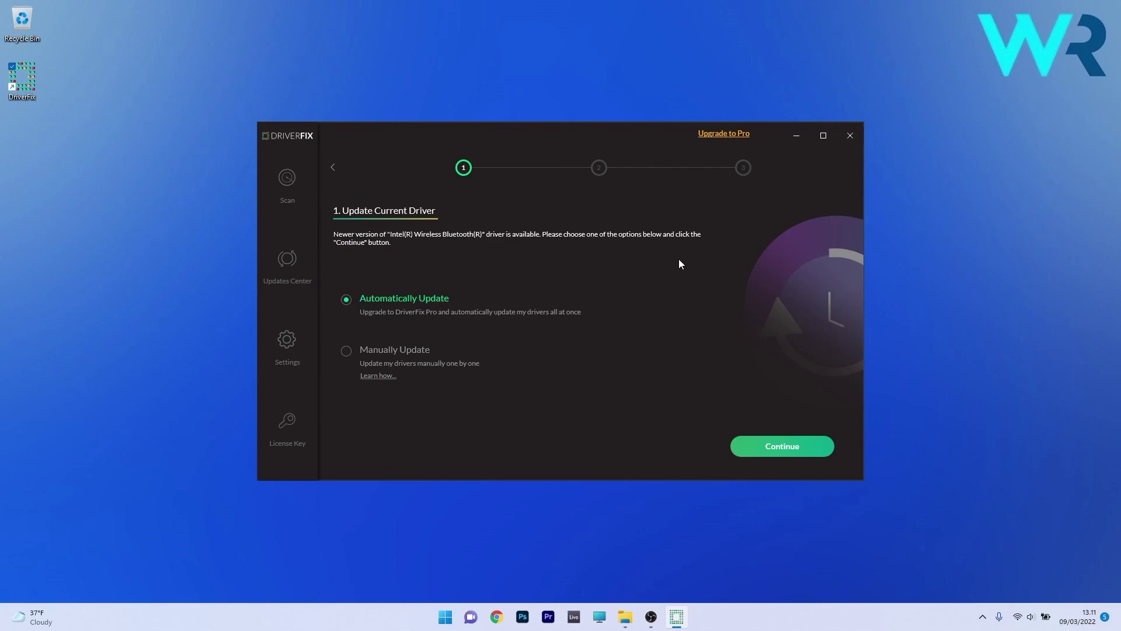
click(772, 449)
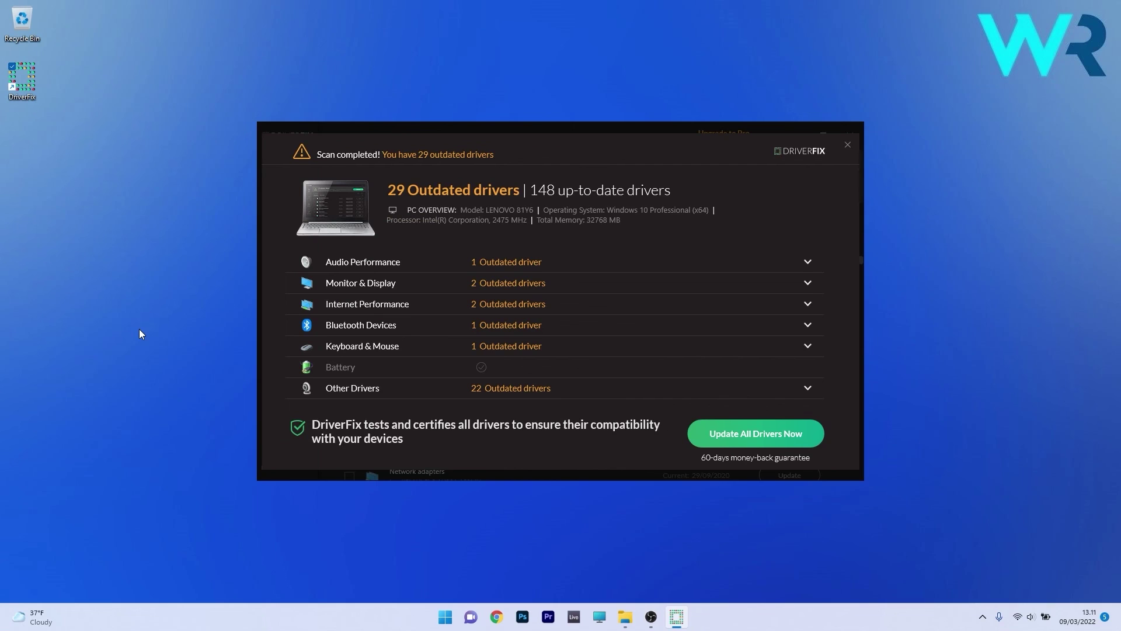